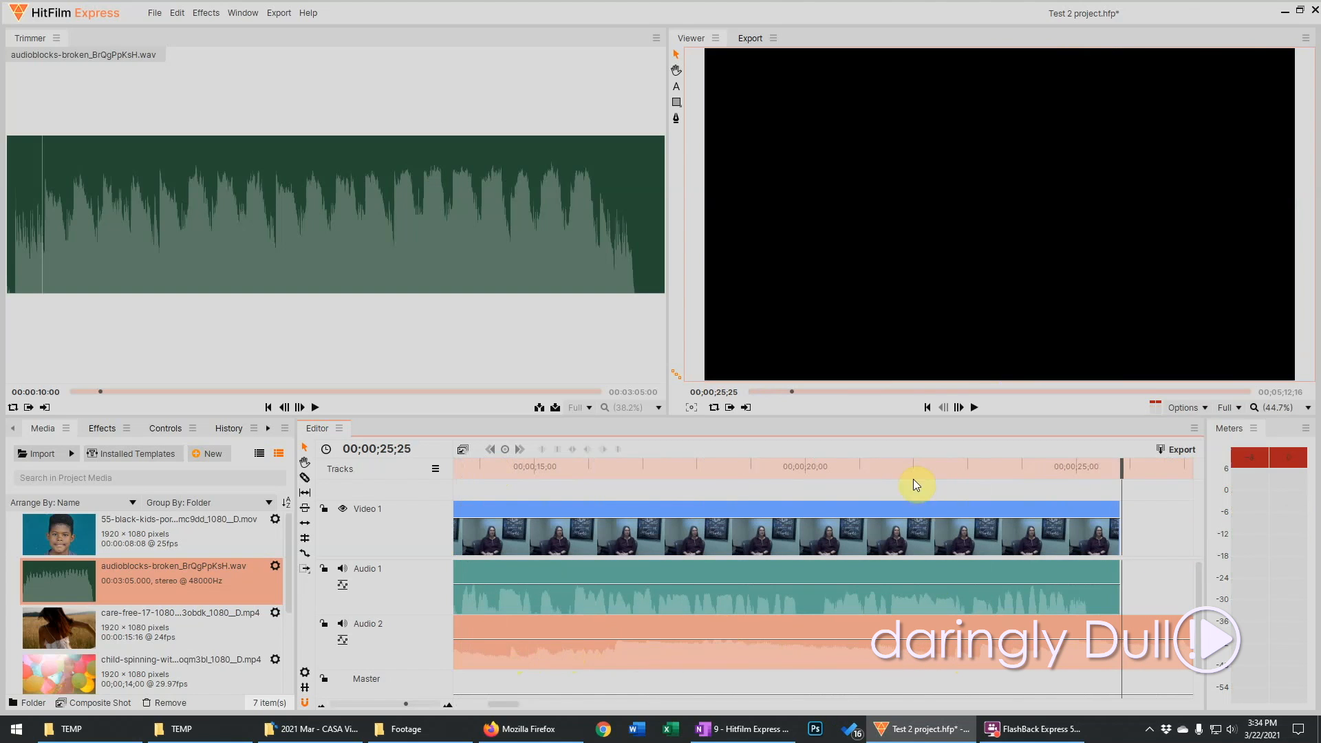
Lower the level of the music clip on Audio 2 to -8.00 and play the timeline to check the mix
mouse_move(486, 473)
left_mouse_down()
mouse_move(430, 462)
mouse_move(465, 474)
left_mouse_up()
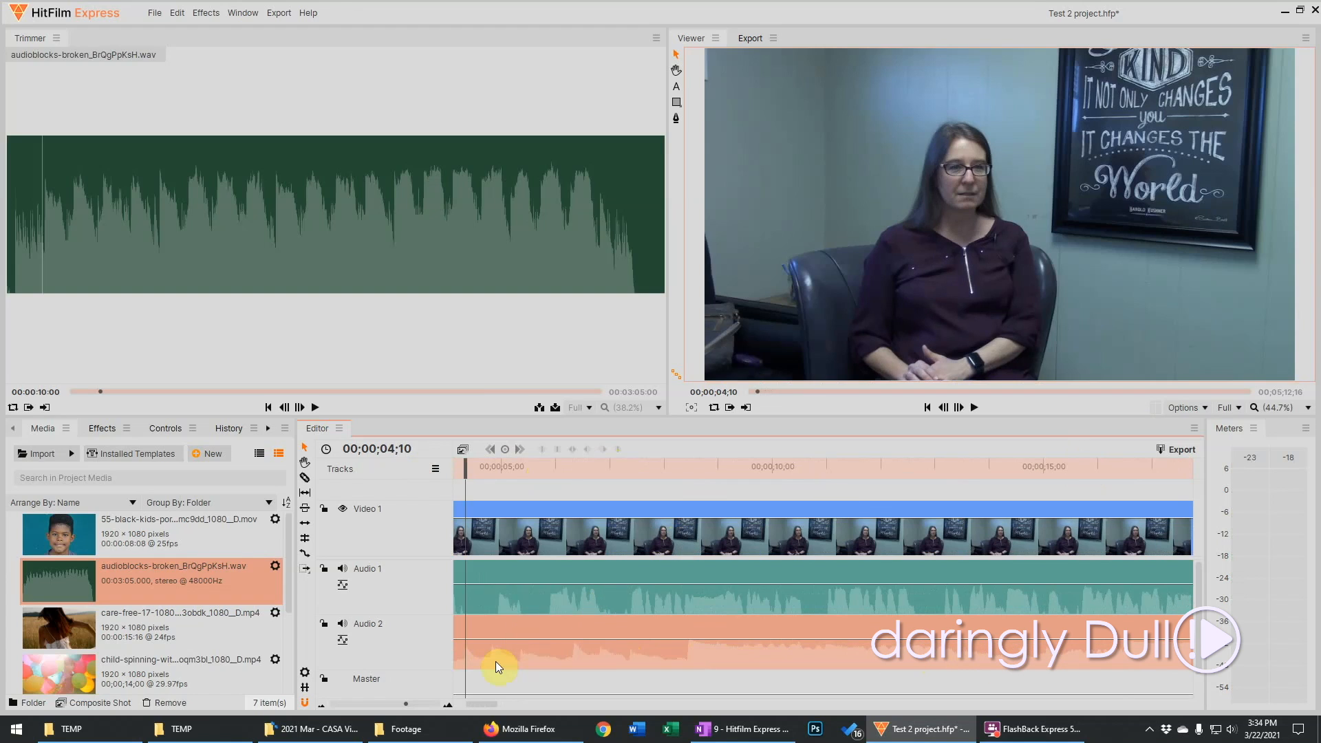
mouse_move(520, 639)
left_click_drag(520, 640, 518, 645)
key("Home")
key("space")
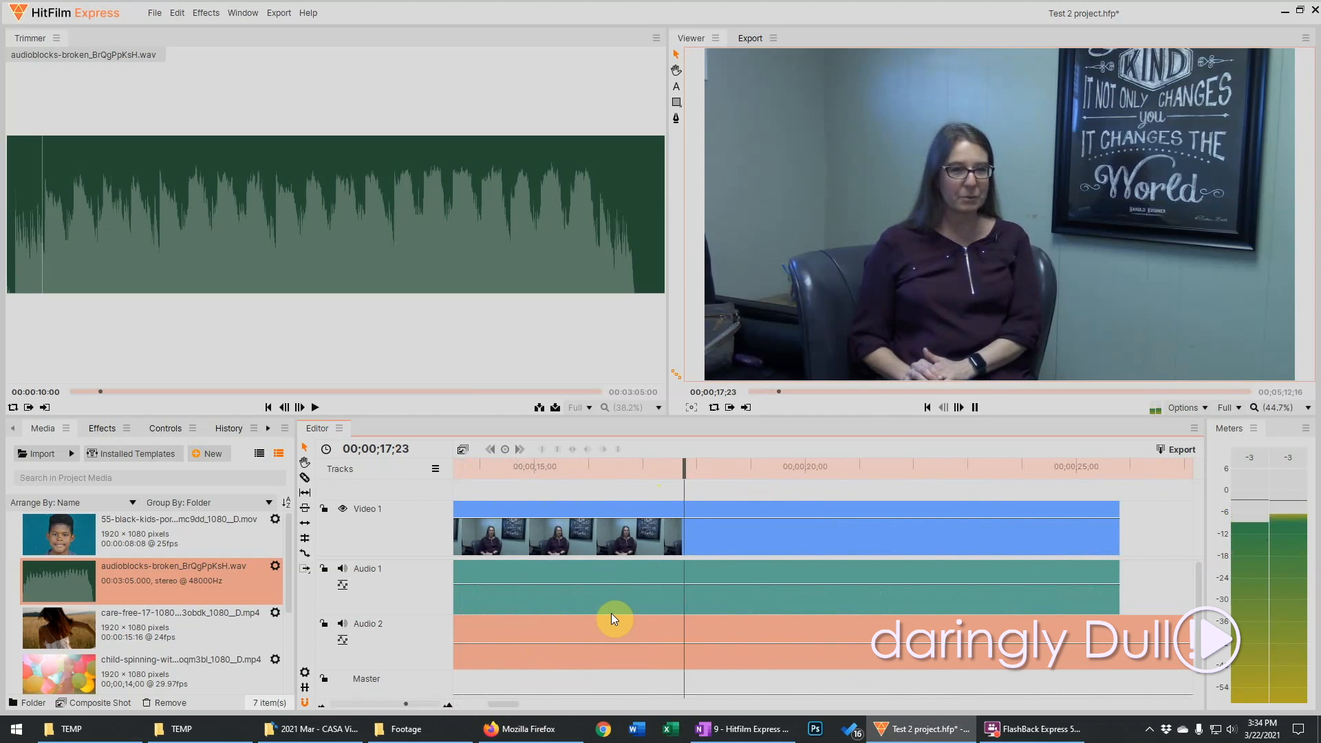
key("space")
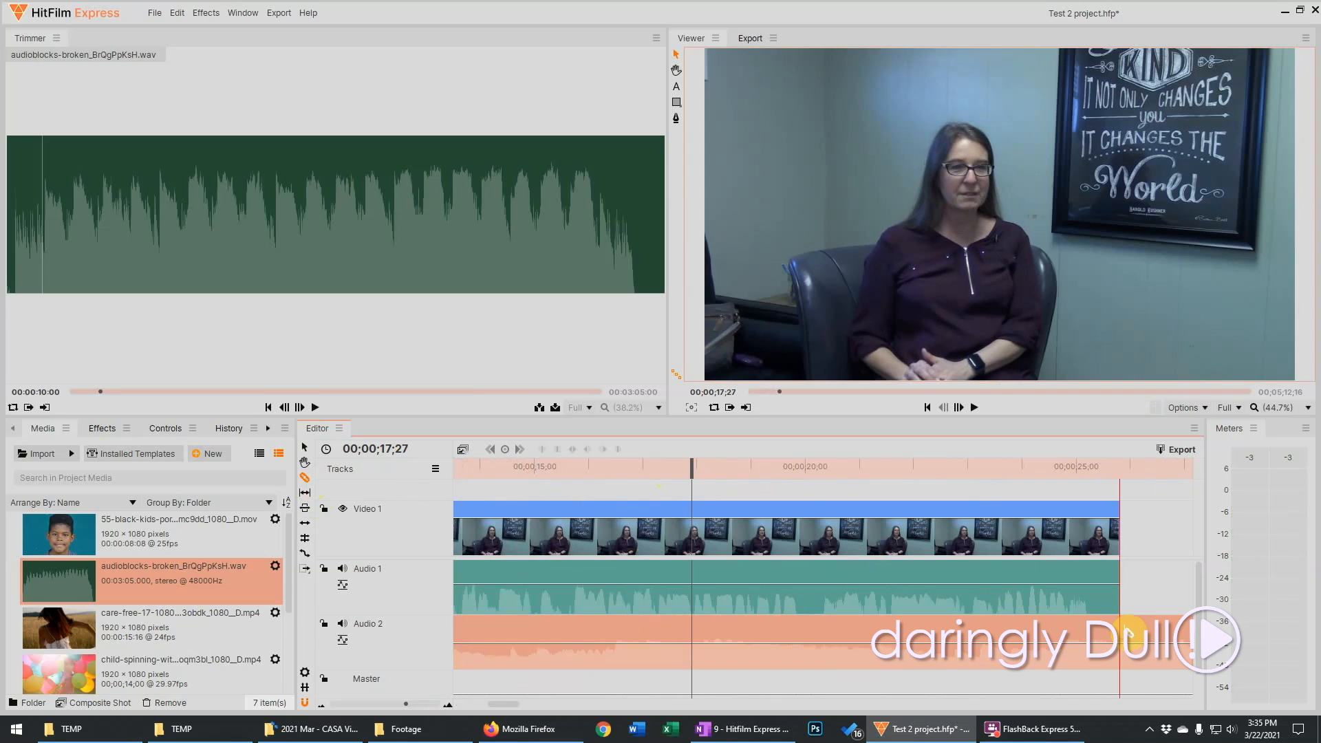
Slice the Audio 2 music clip at the end of the interview video and delete the leftover portion
left_click_drag(1126, 629, 1127, 630)
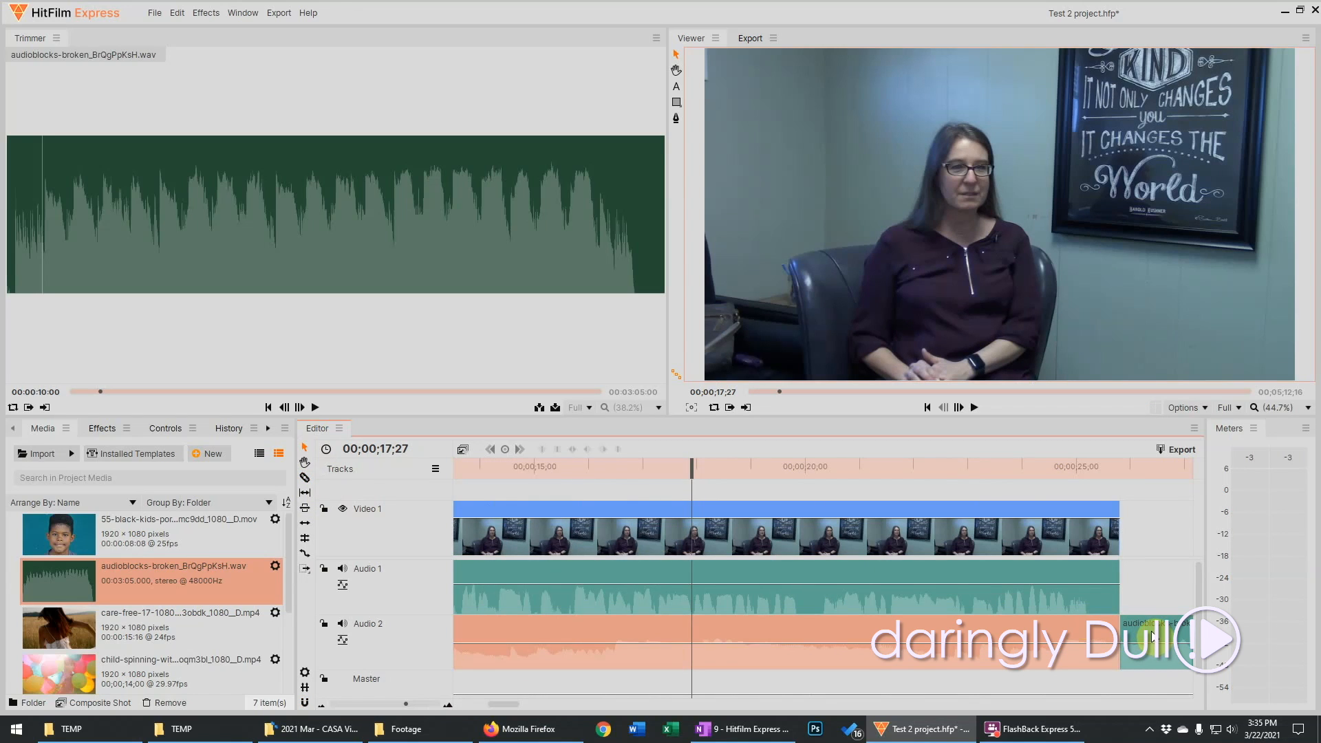
left_click(1148, 642)
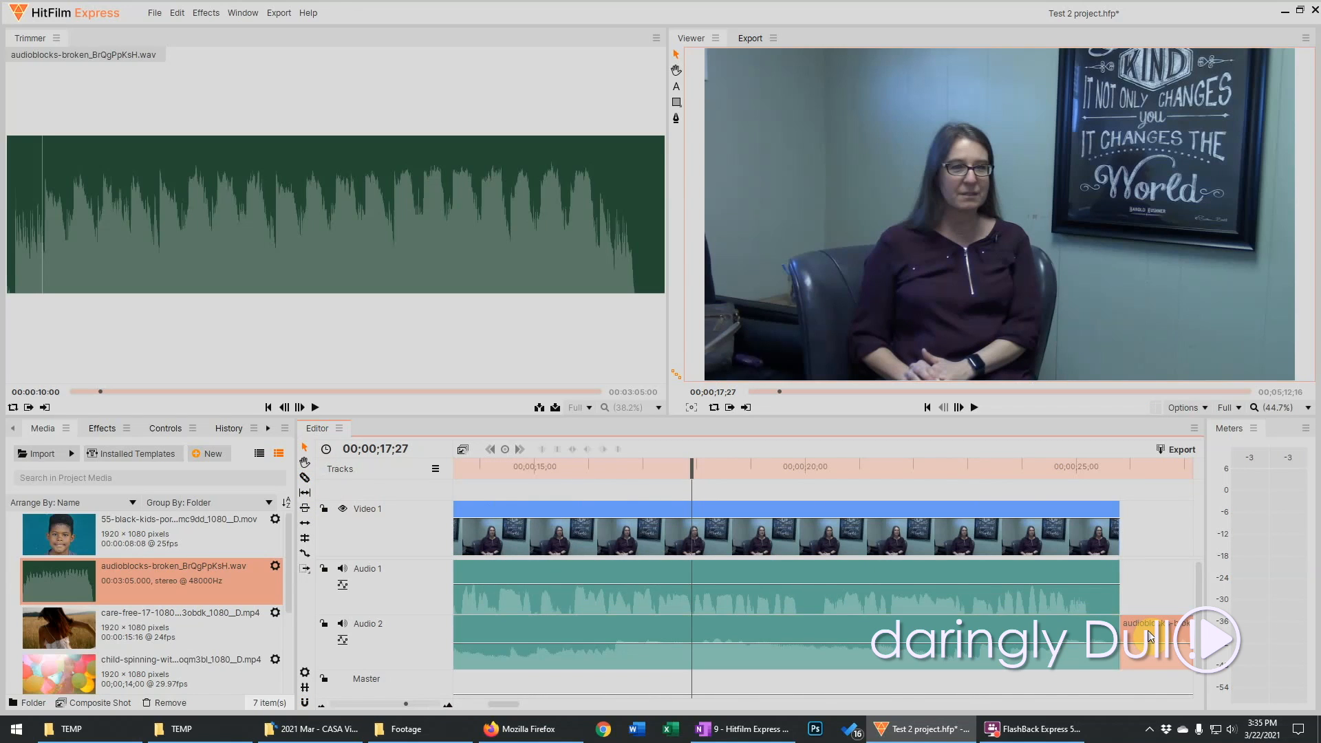
key("Delete")
Fade out the Audio 2 music with level keyframes at about 00;00;25;02 and near the clip's end, pulling the last one down, and play the ending
left_click(1053, 472)
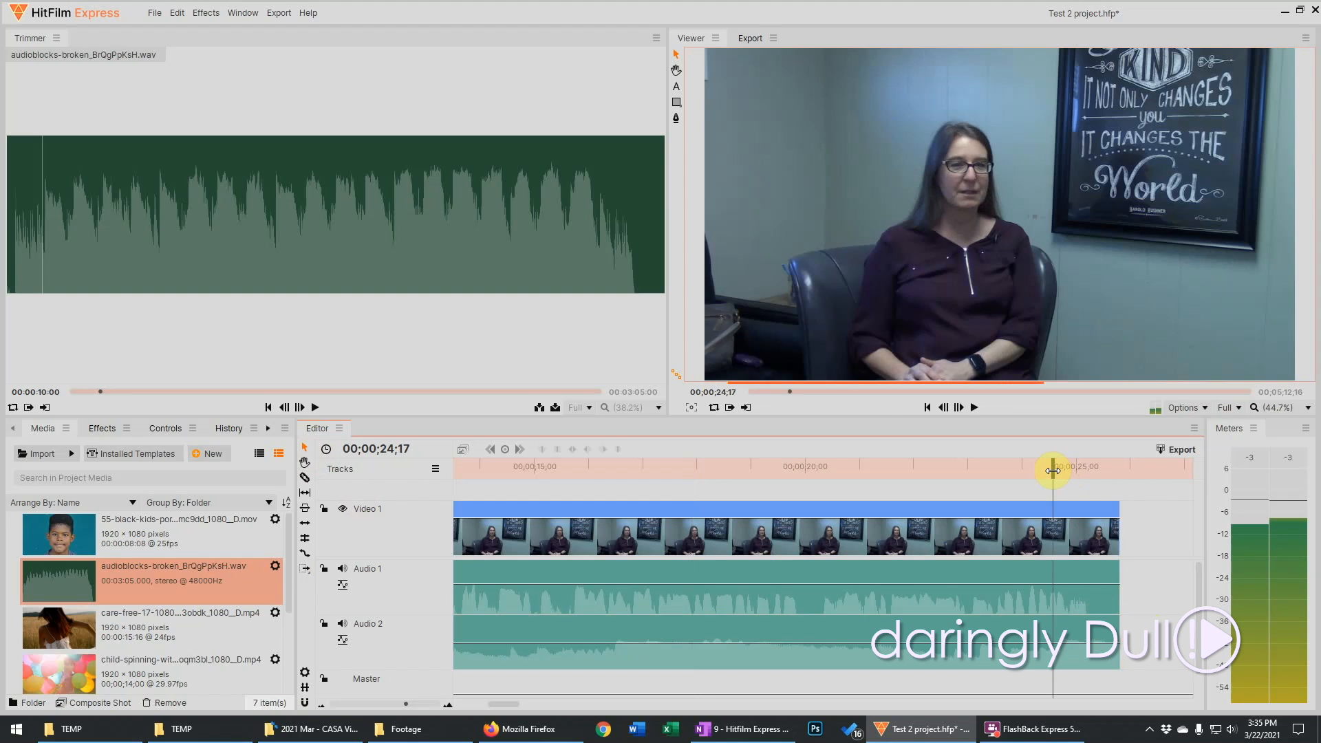
left_click(950, 468)
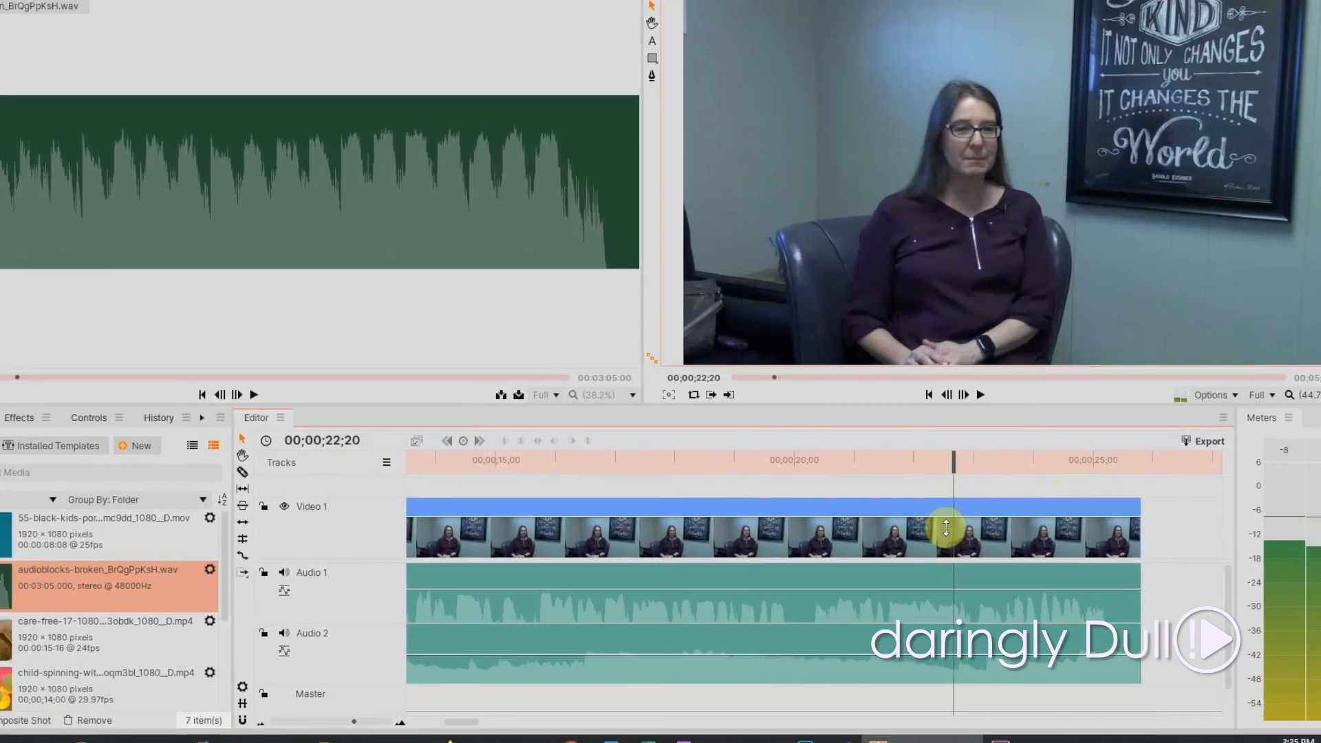
mouse_move(975, 644)
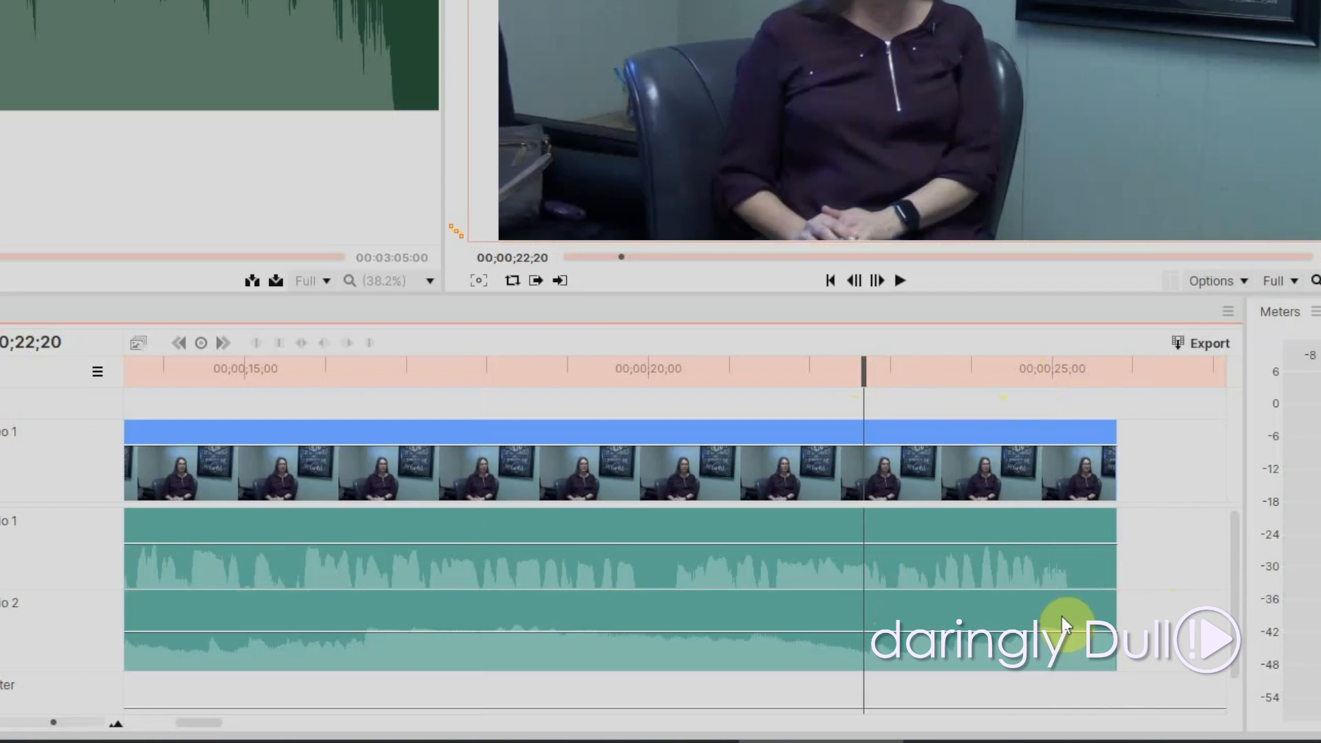
mouse_move(1058, 628)
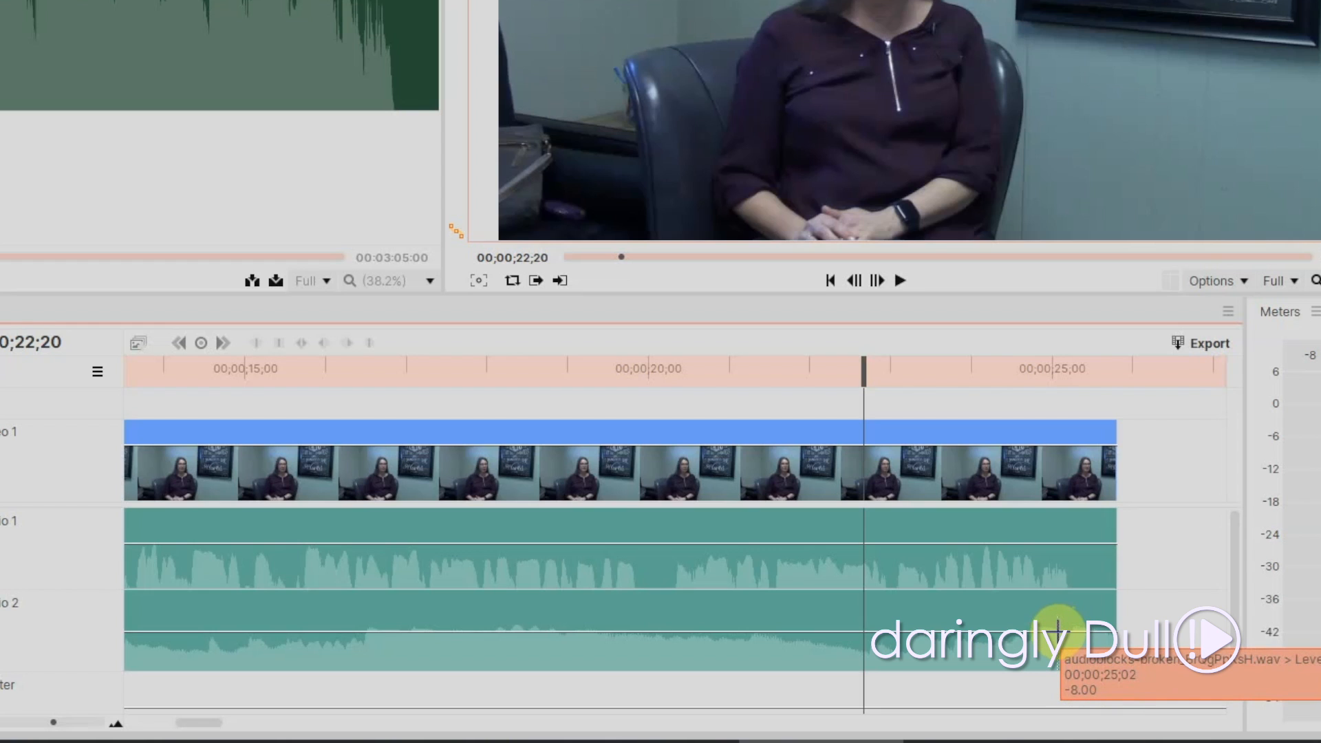
double_click(1058, 629)
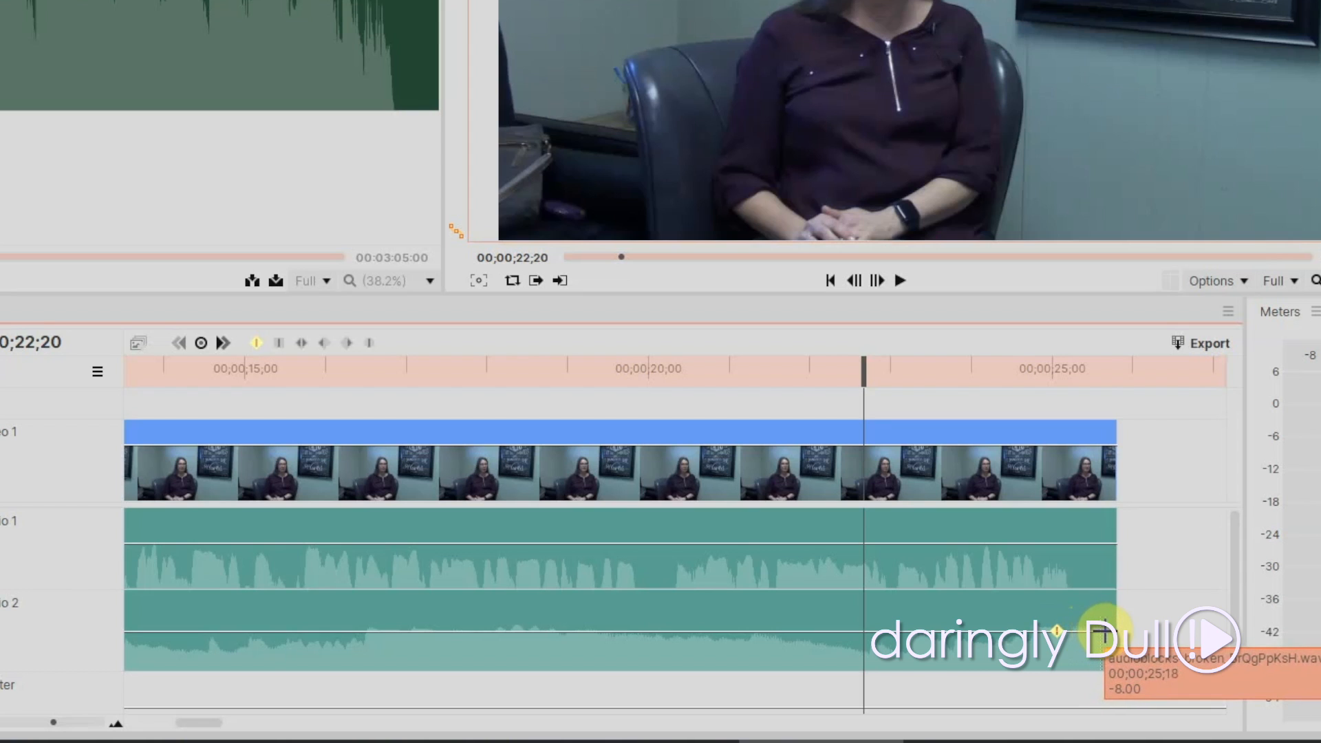
left_click(1106, 629, "ctrl")
left_click_drag(1107, 629, 1115, 671)
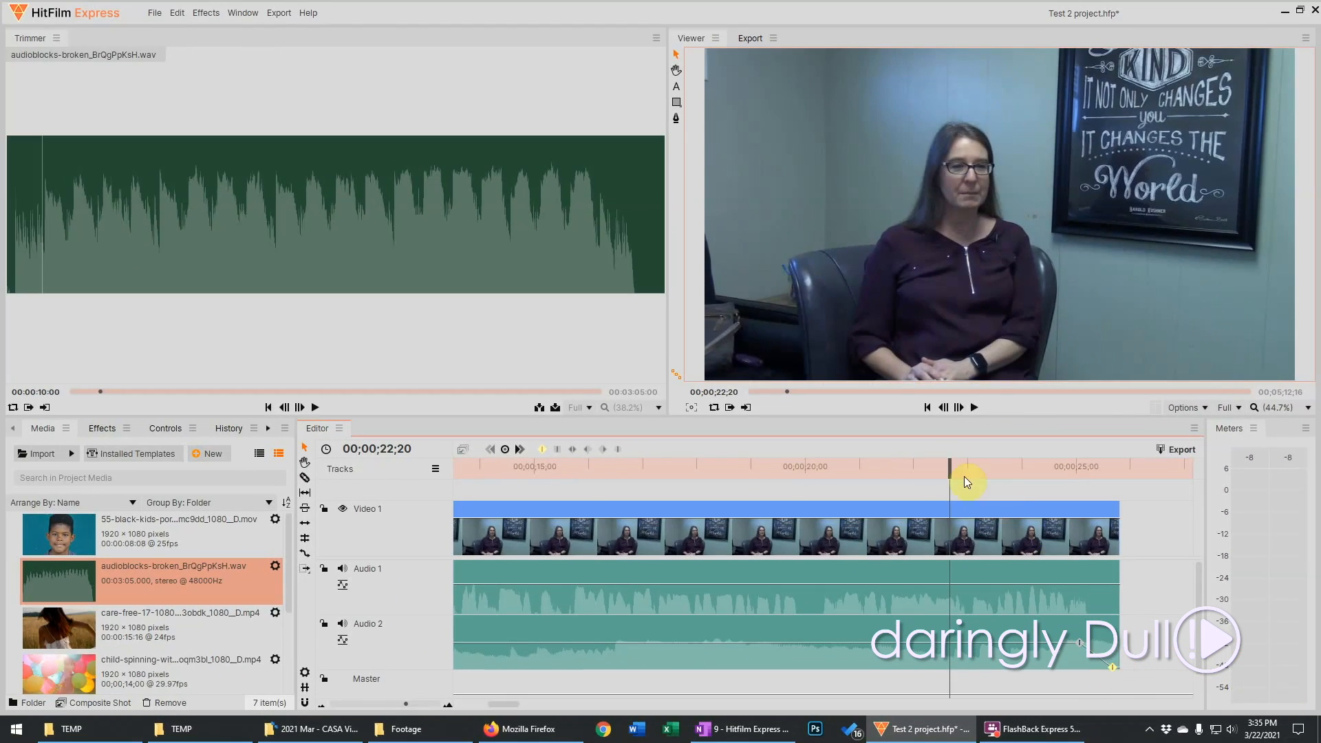
left_click(920, 468)
key("space")
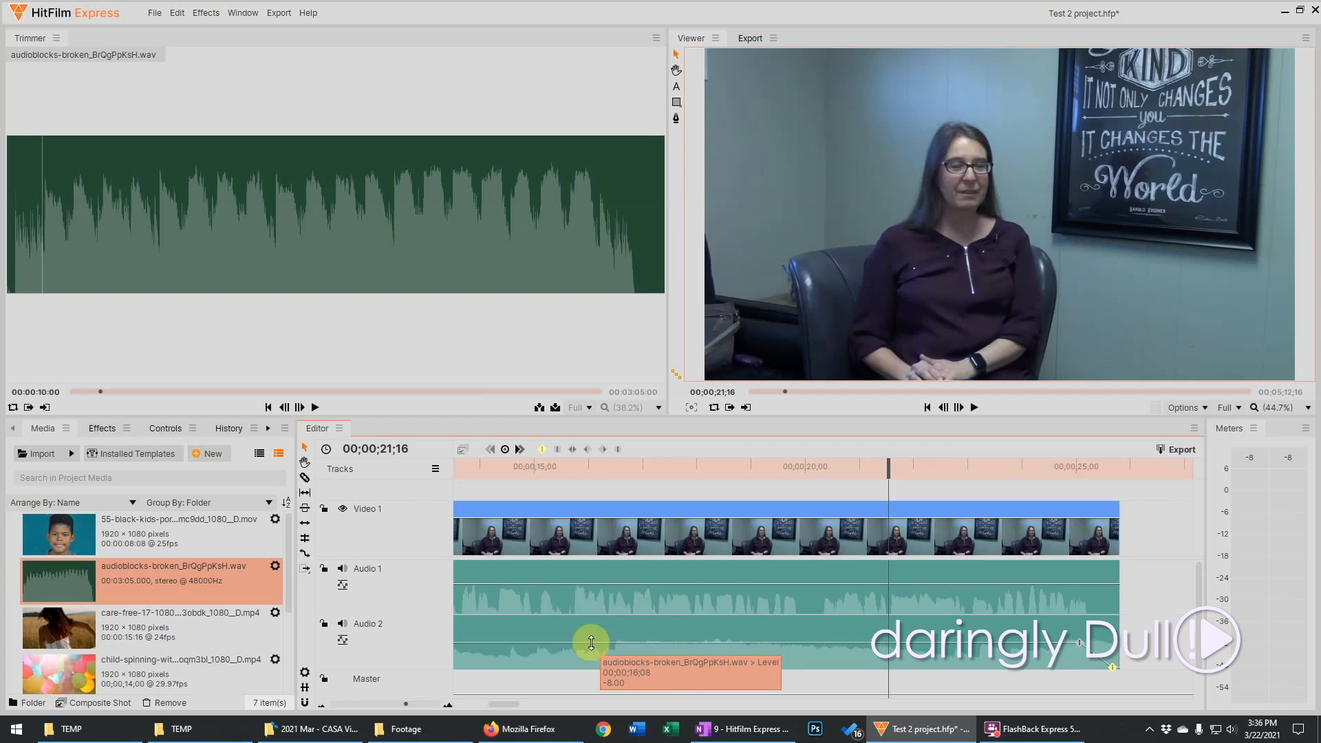
Add three level keyframes to the Audio 2 music between about 15 and 19 seconds, adjust the middle one to shape a dip, and play it
left_click(555, 642)
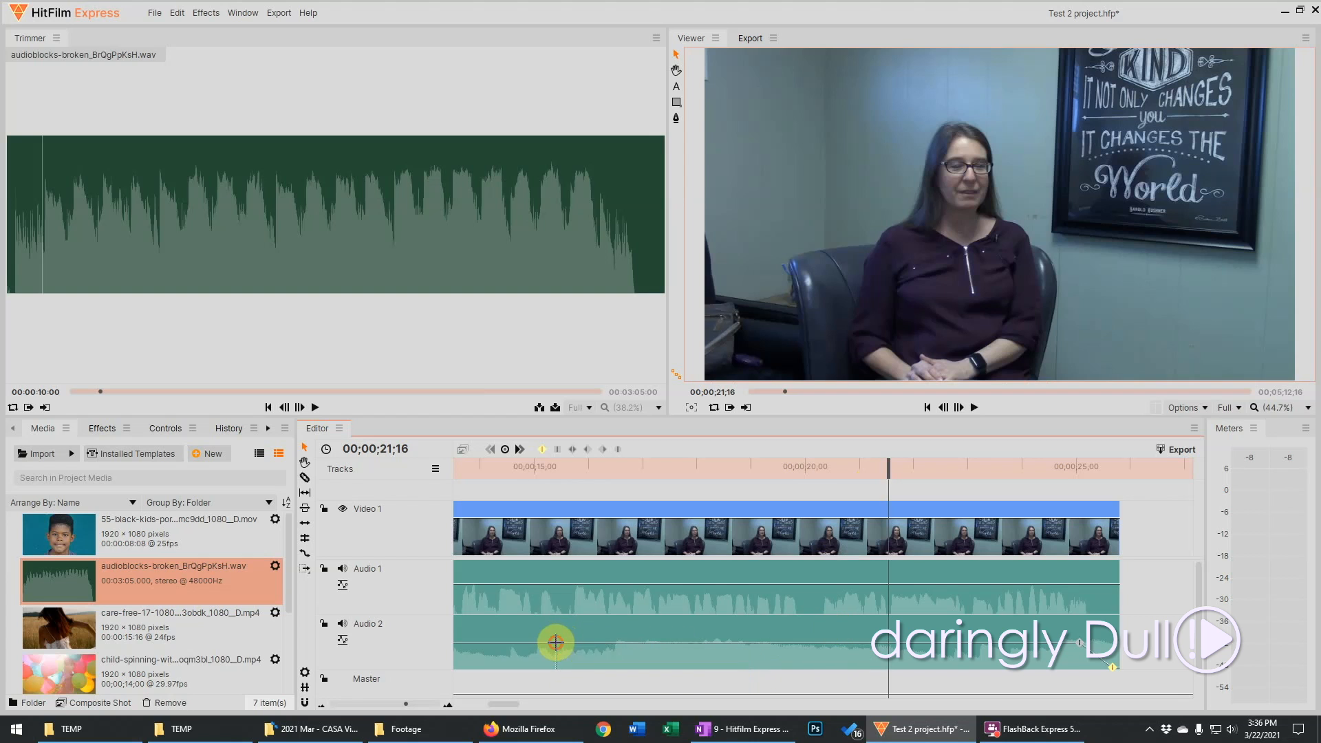
left_click(617, 642)
left_click(740, 643)
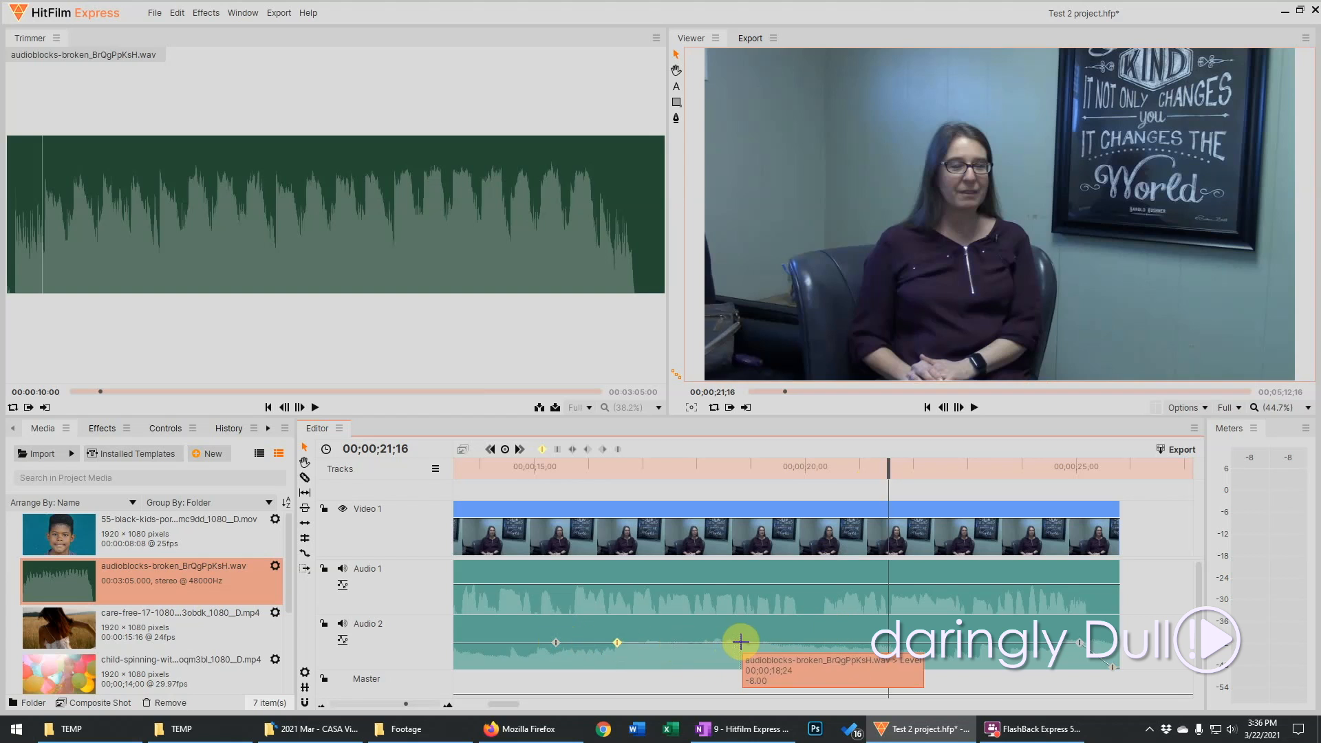
left_click_drag(618, 643, 622, 669)
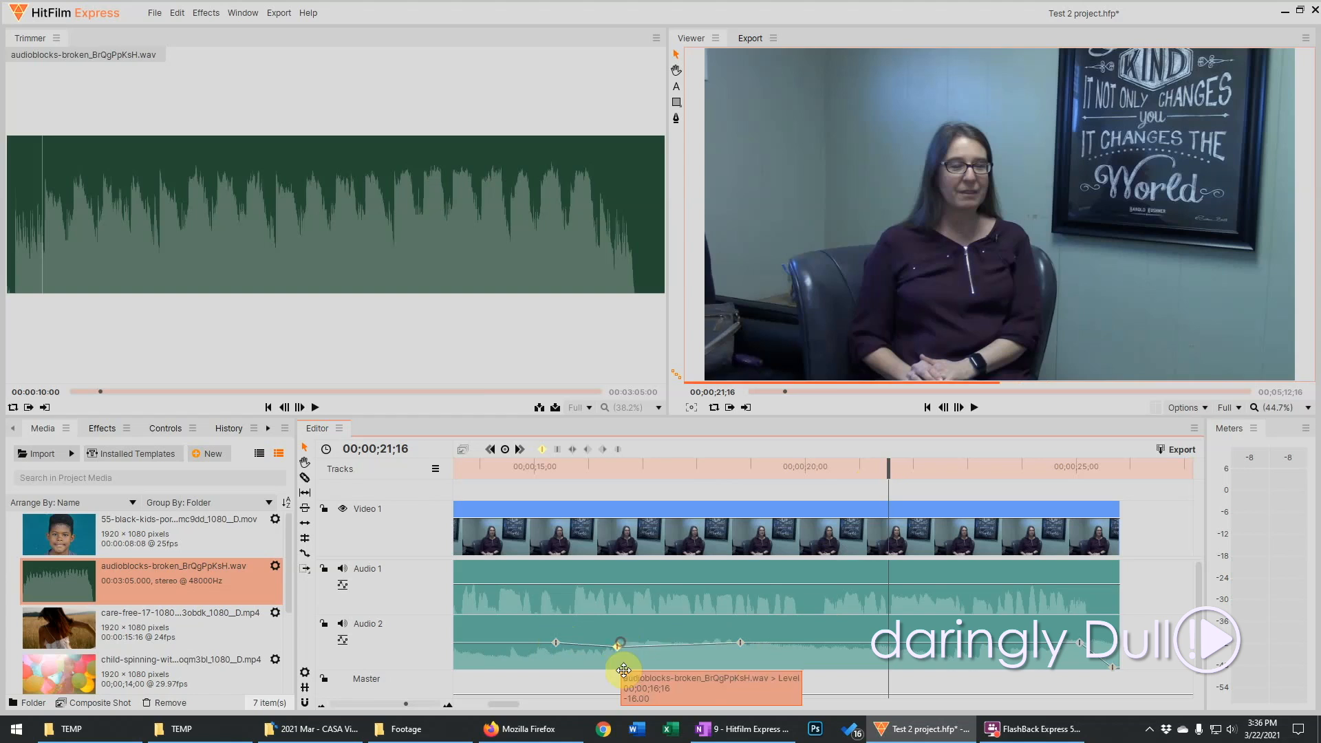
left_click(469, 468)
key("space")
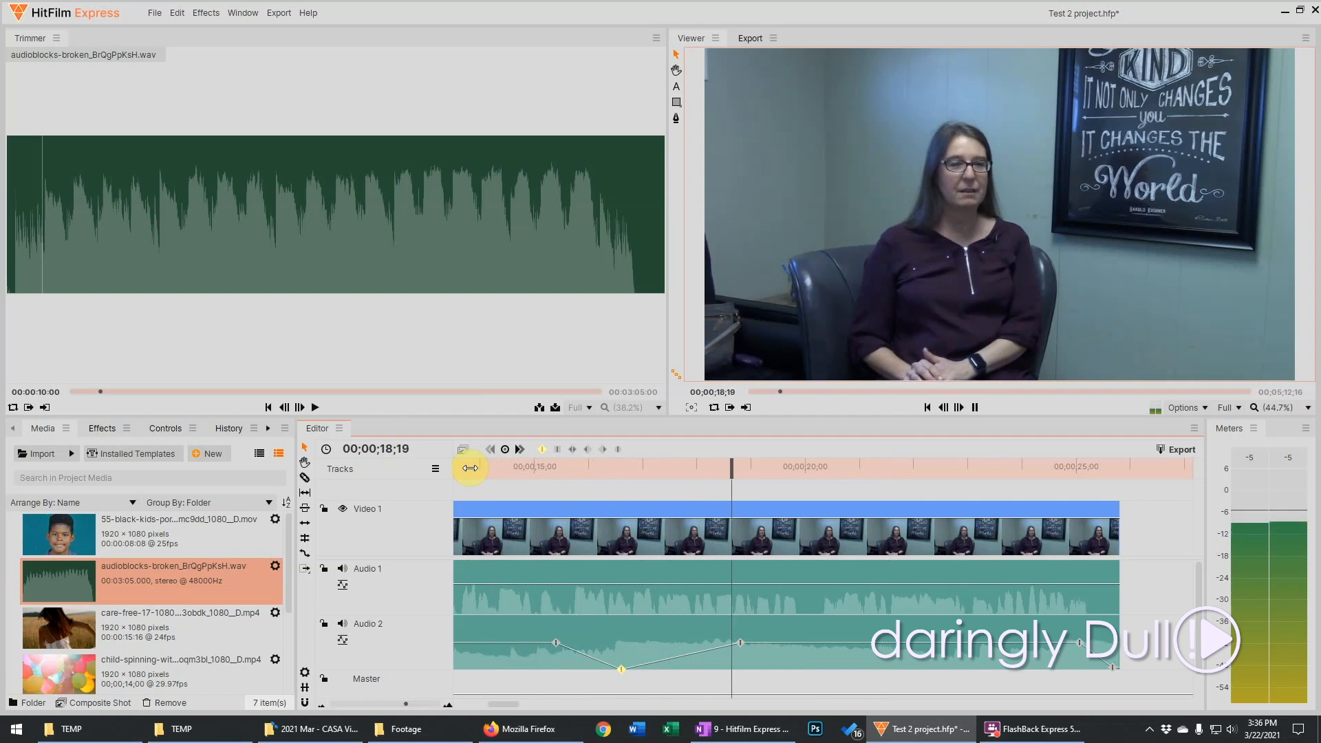
left_click_drag(634, 662, 635, 637)
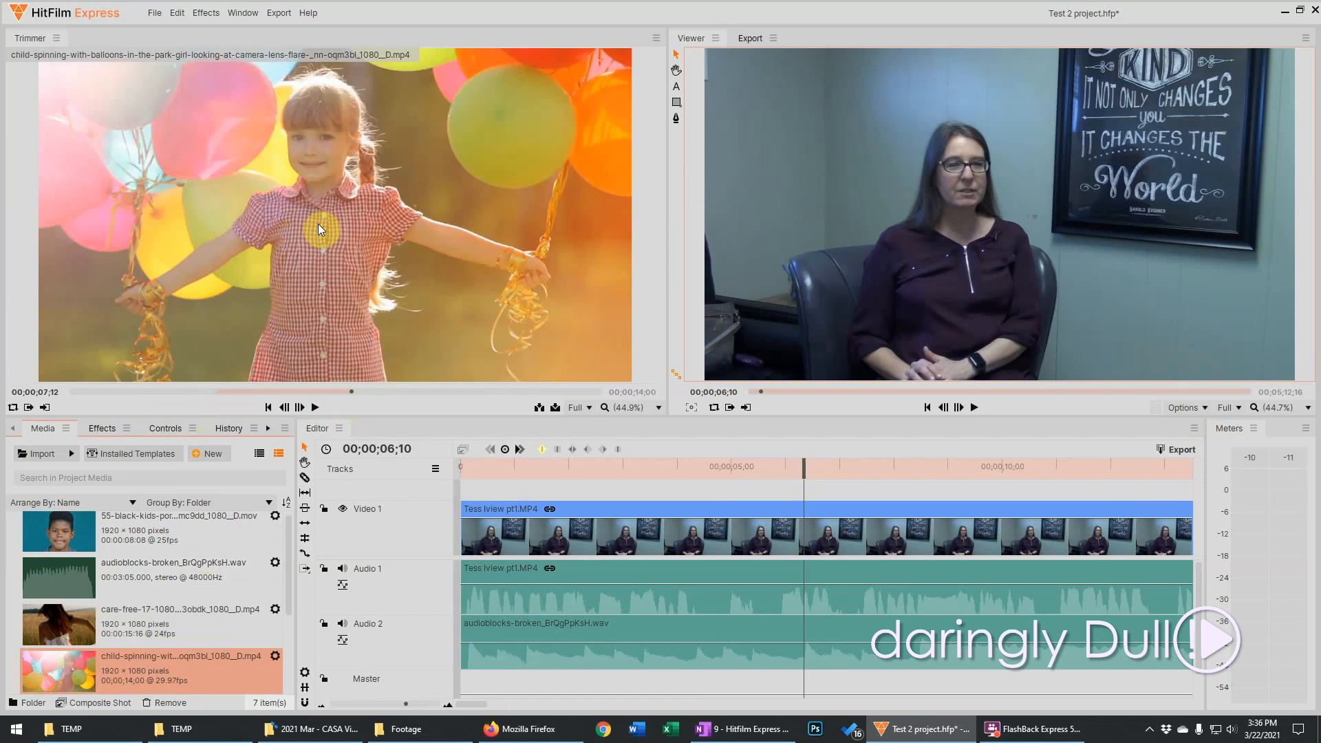
Place the trimmed balloon-girl clip on a new Video 2 track above the interview, starting just after 00;00;05;00
left_click_drag(318, 225, 752, 496)
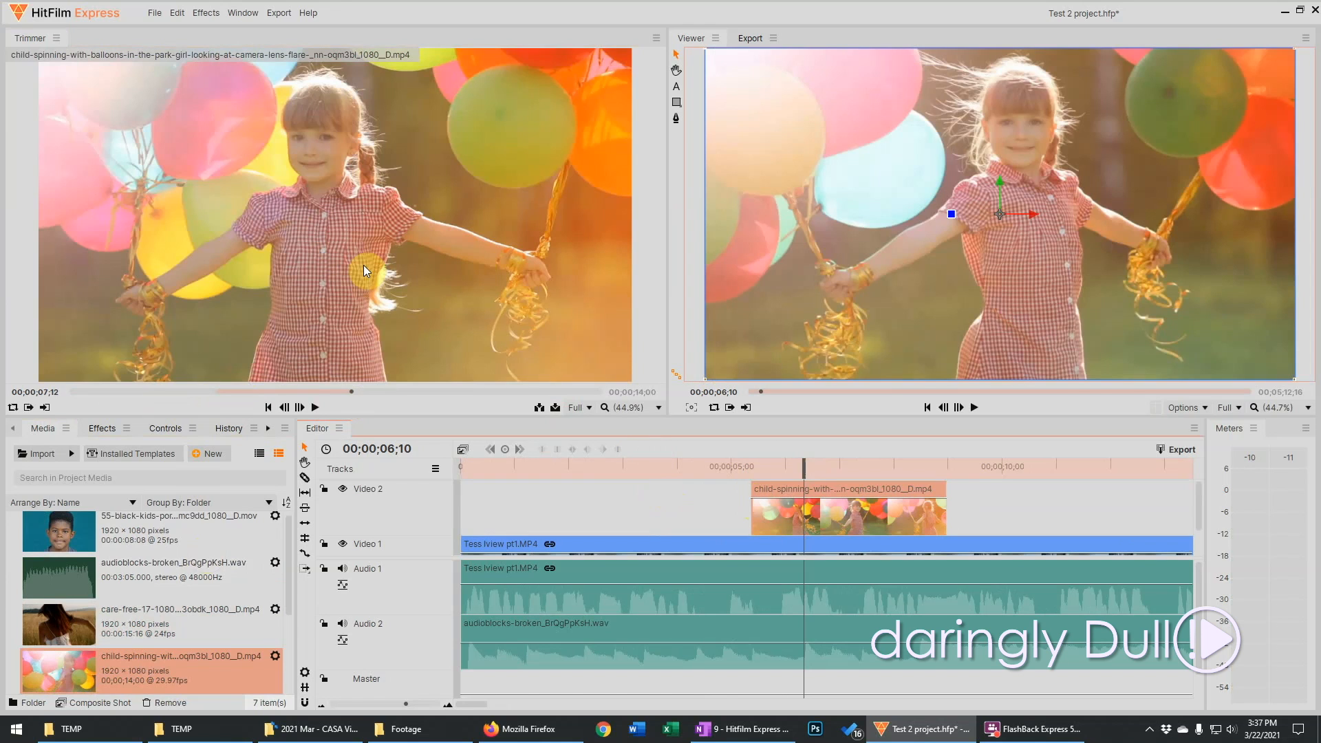
left_click(581, 465)
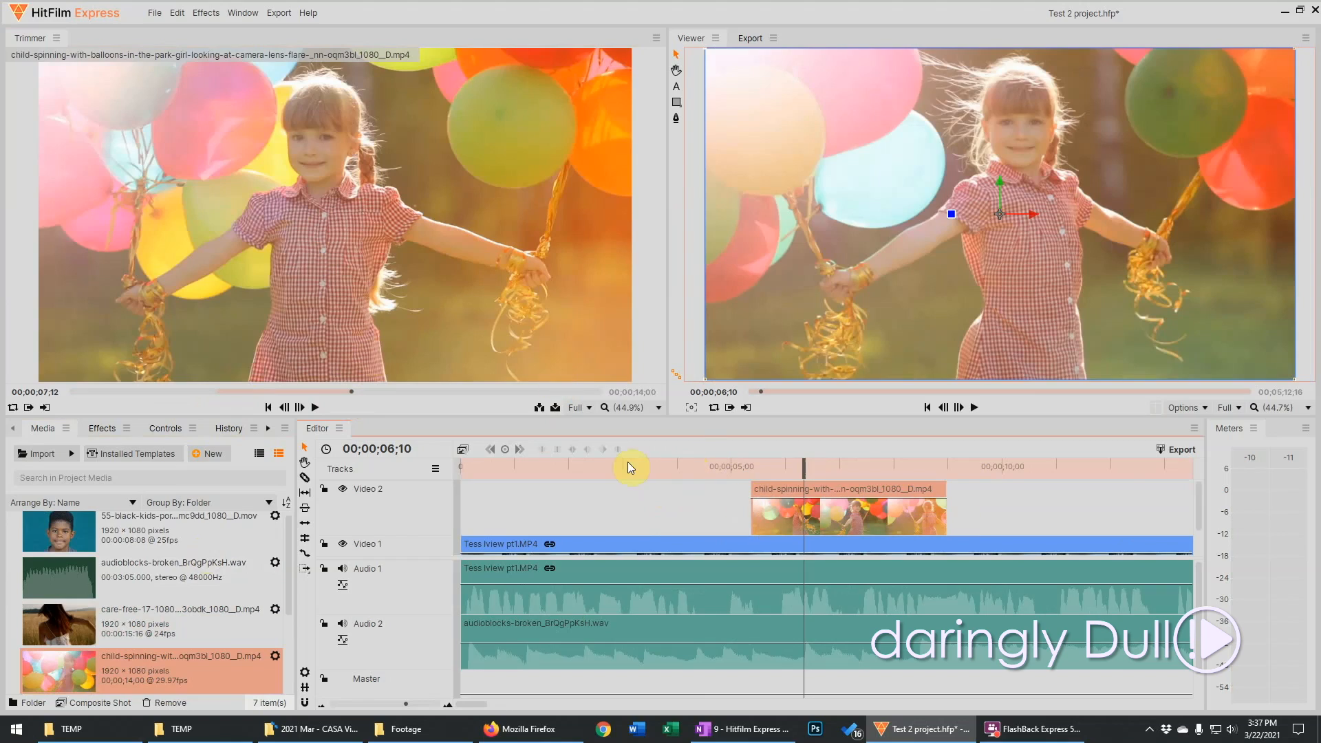
left_click(582, 465)
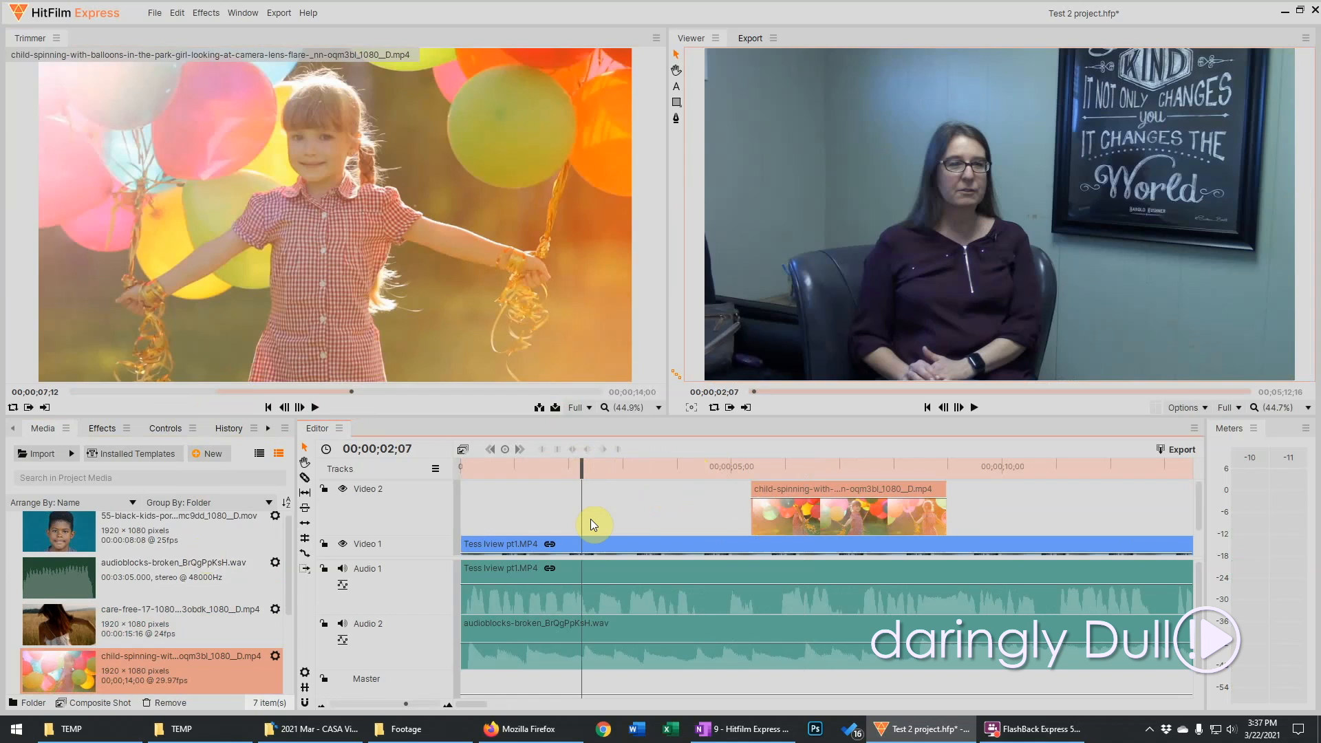
Enlarge the timeline's video track area so Video 1 and Video 2 both show at full height, and play the overlaid section
scroll(596, 521, "down", 4)
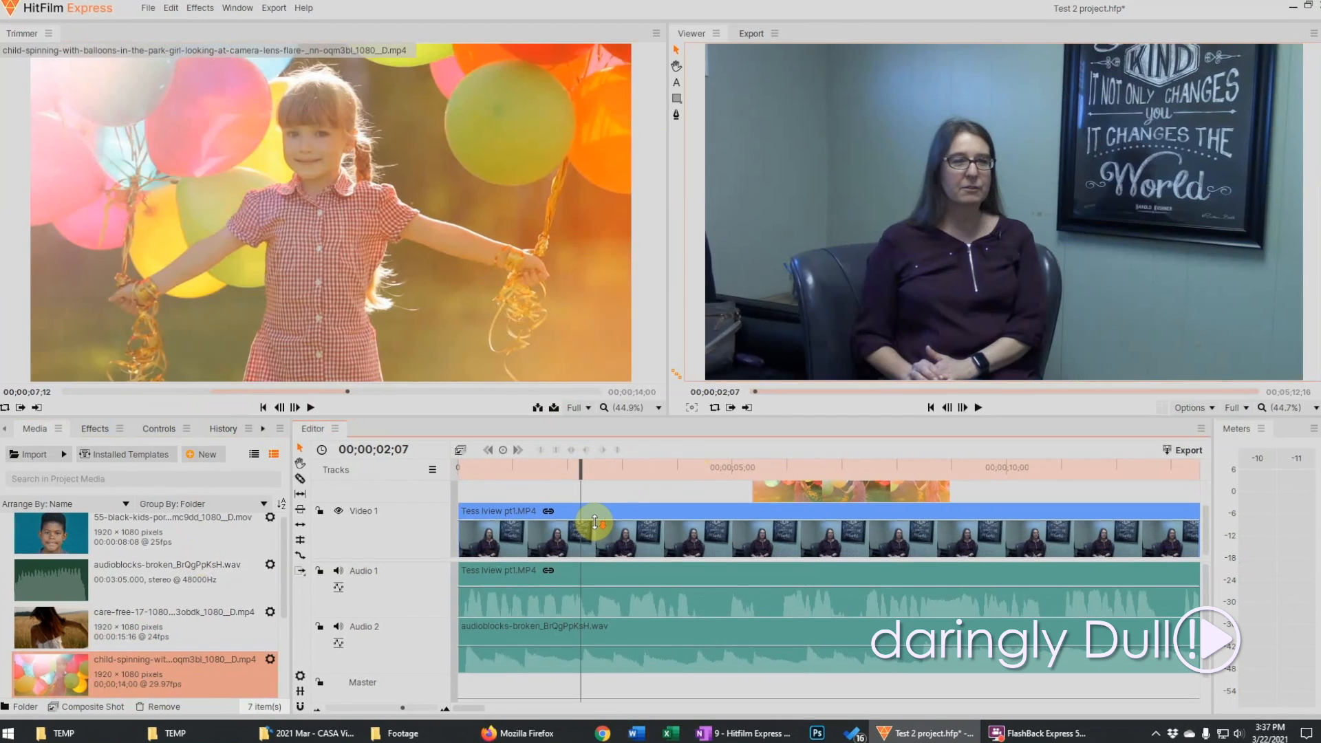
scroll(596, 520, "up", 4)
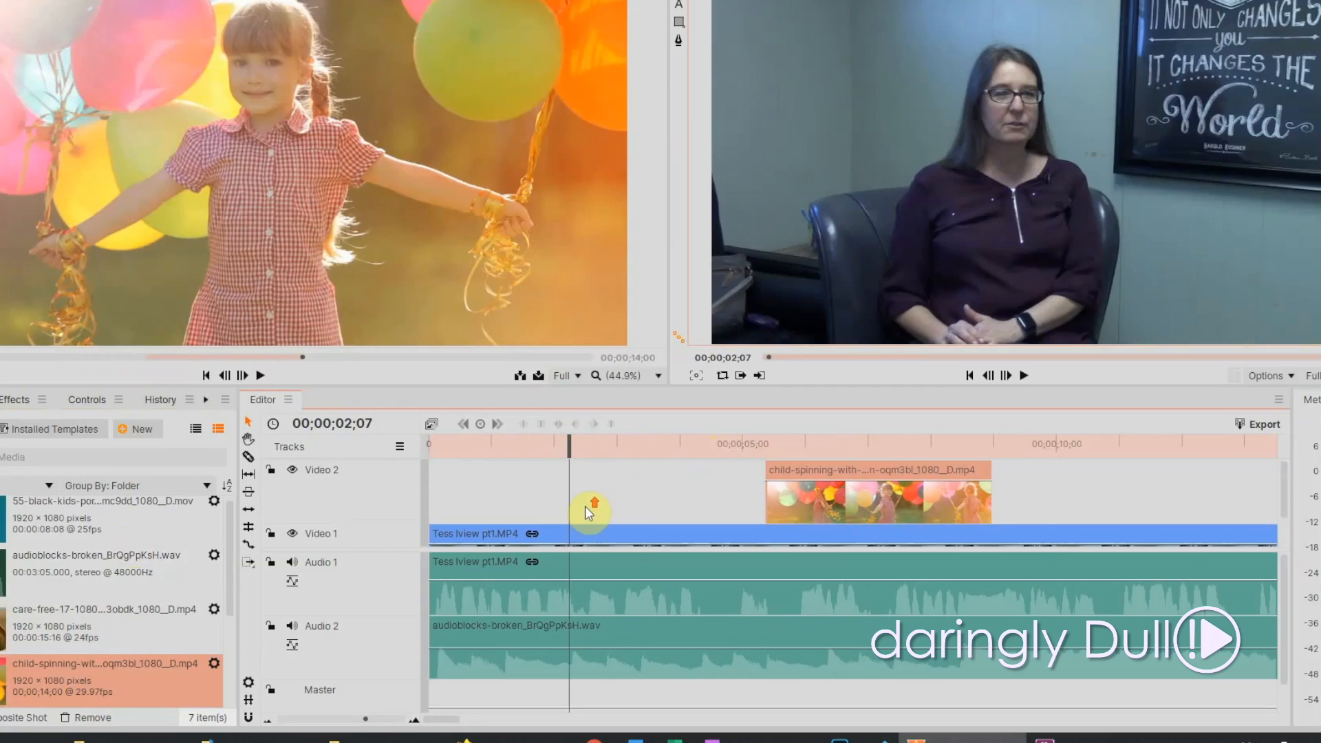
scroll(587, 511, "down", 4)
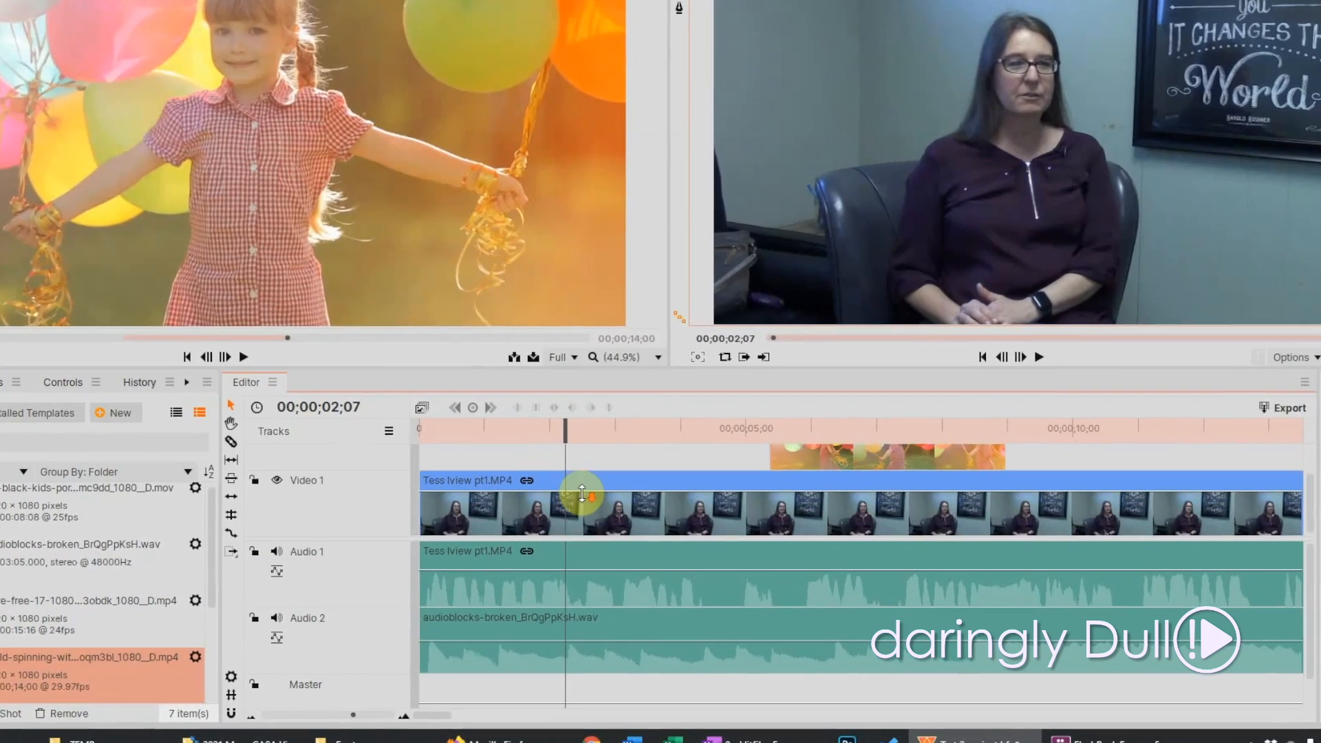
scroll(586, 511, "up", 4)
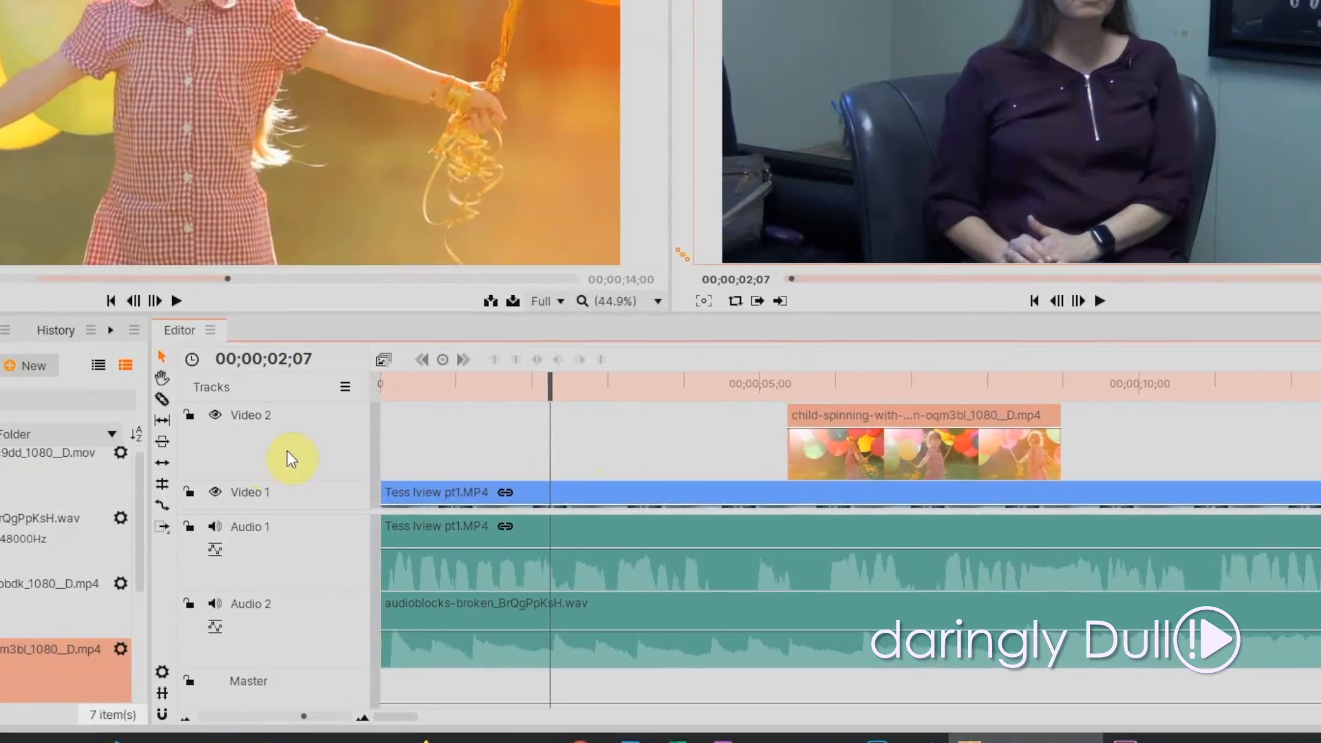
scroll(300, 454, "down", 4)
scroll(299, 454, "up", 4)
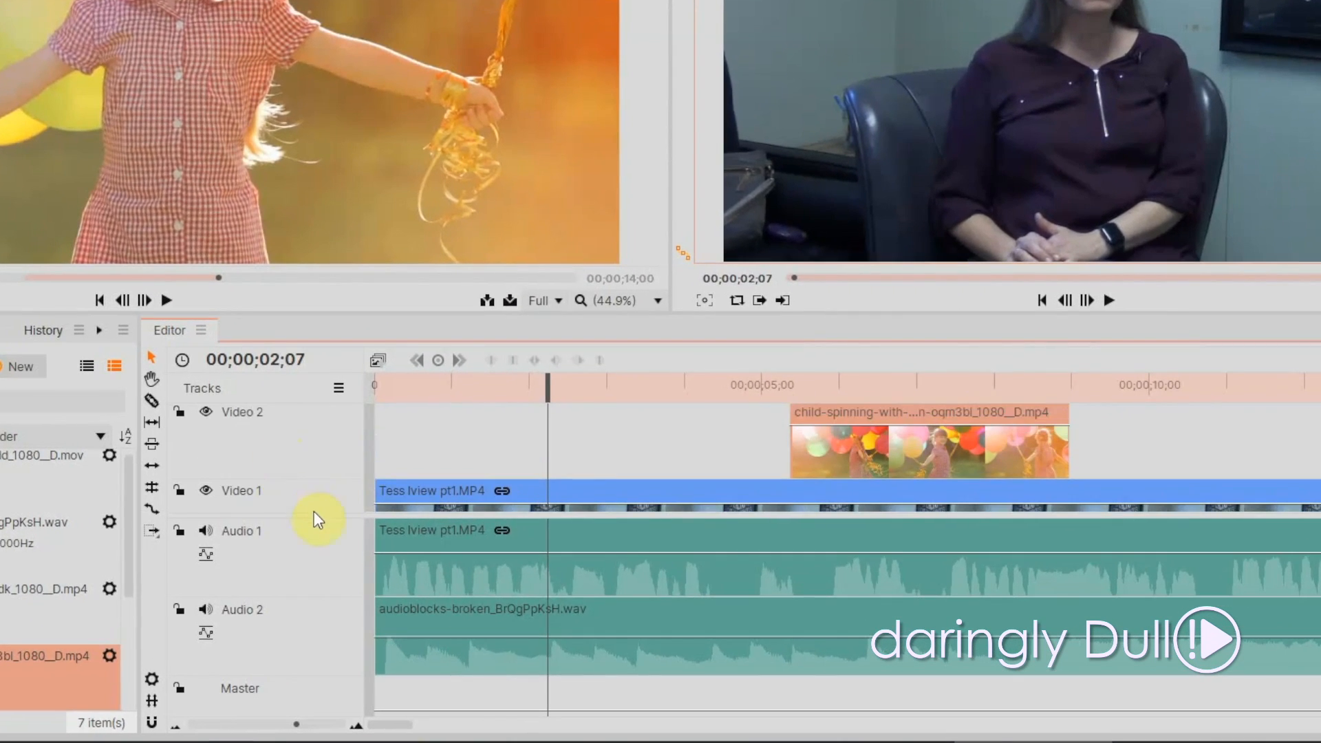
left_click_drag(314, 515, 331, 570)
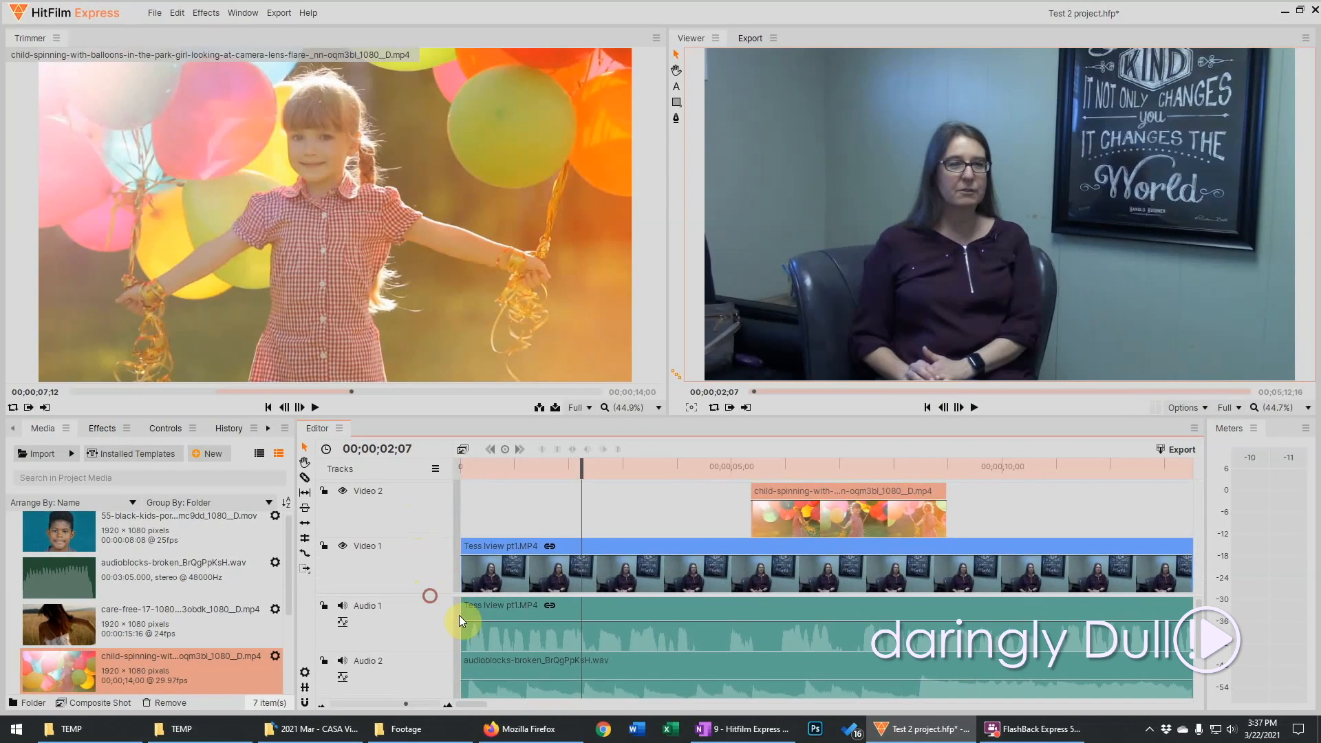
scroll(541, 640, "down", 1)
scroll(554, 634, "up", 1)
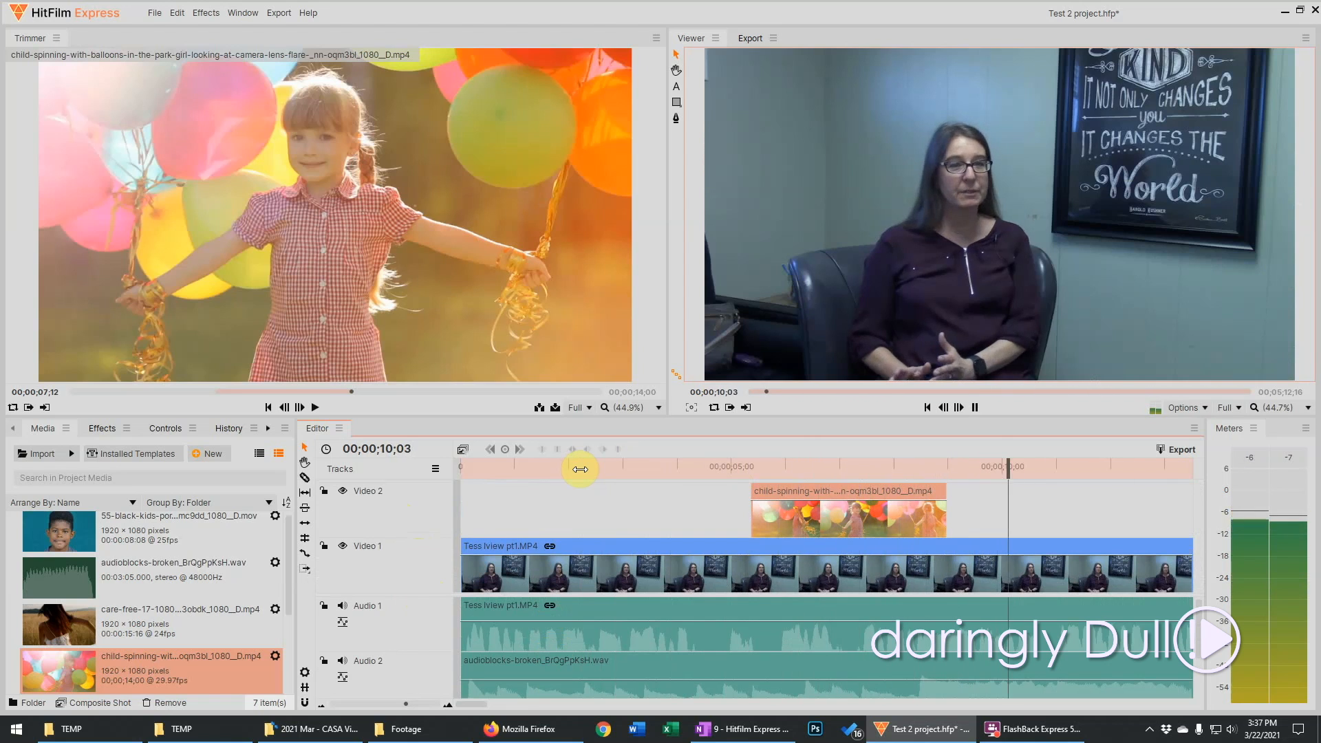
key("space")
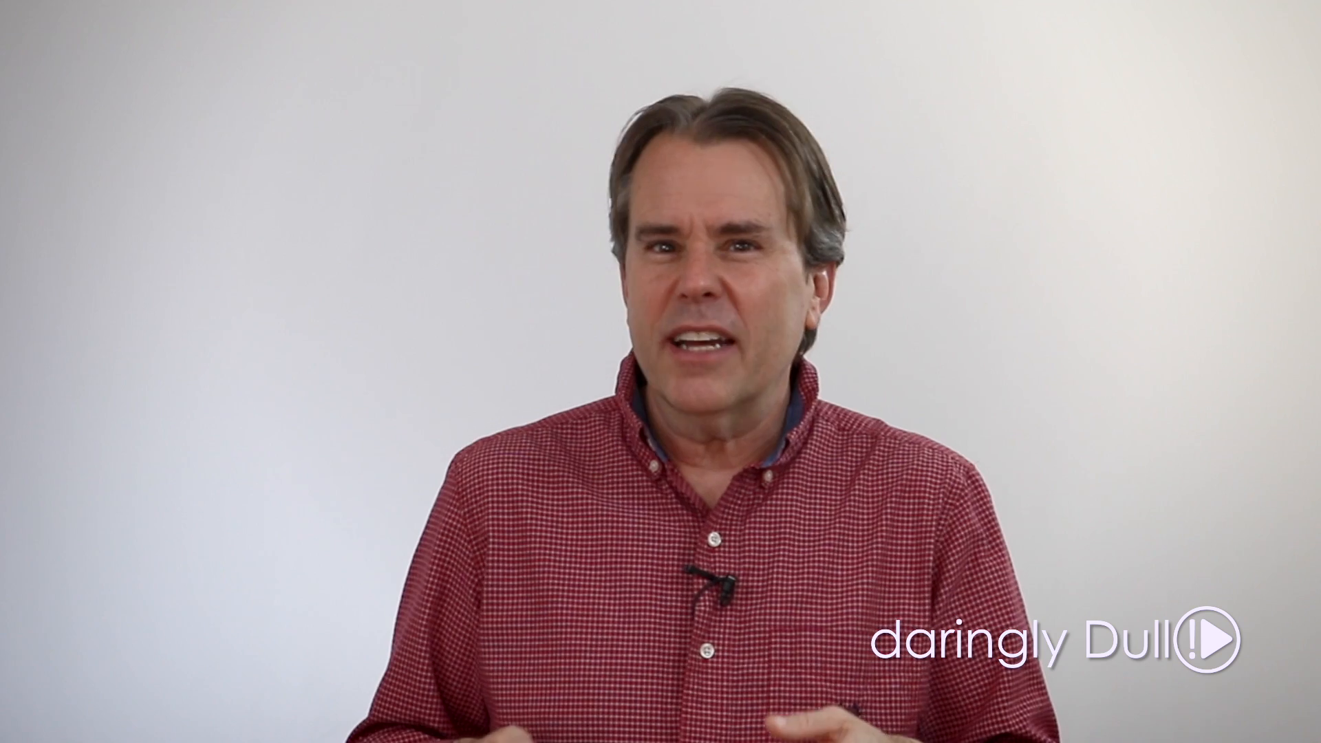